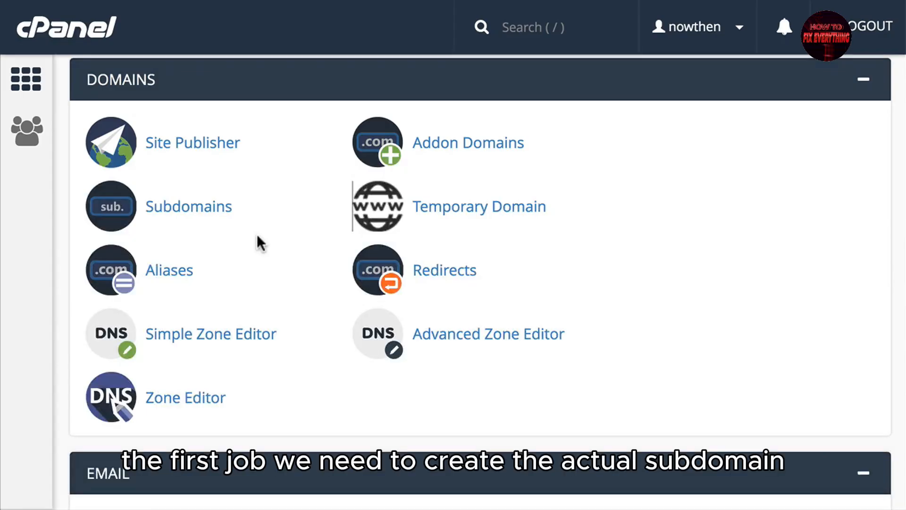
- Open Subdomains and enter 'starter' as the new subdomain name
{"action": "left_click", "coordinate": [212, 209]}
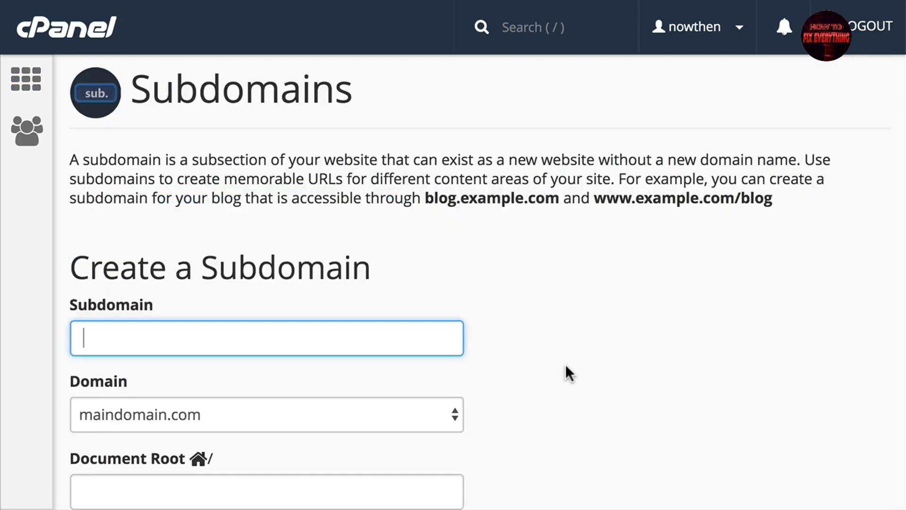
{"action": "scroll", "coordinate": [567, 373], "scroll_direction": "down", "scroll_amount": 2}
{"action": "scroll", "coordinate": [567, 367], "scroll_direction": "down", "scroll_amount": 2}
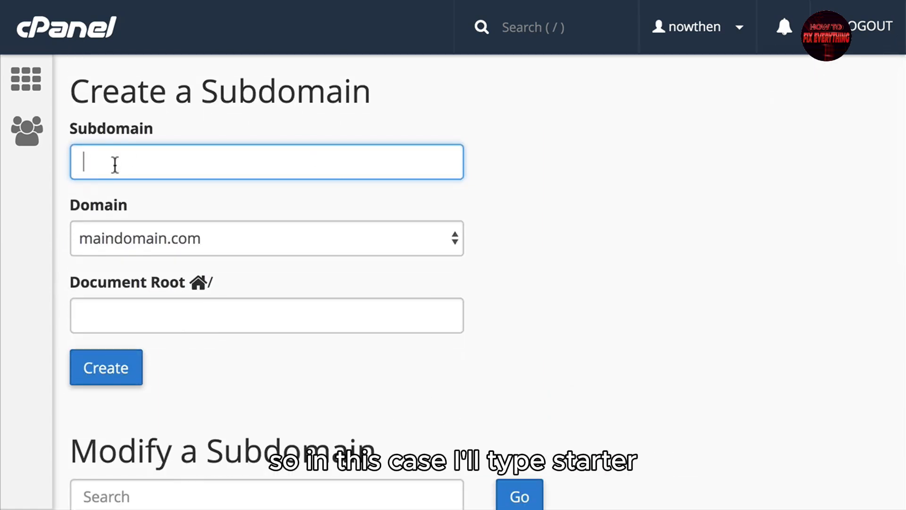
{"action": "type", "text": "starter"}
{"action": "key", "text": "Escape"}
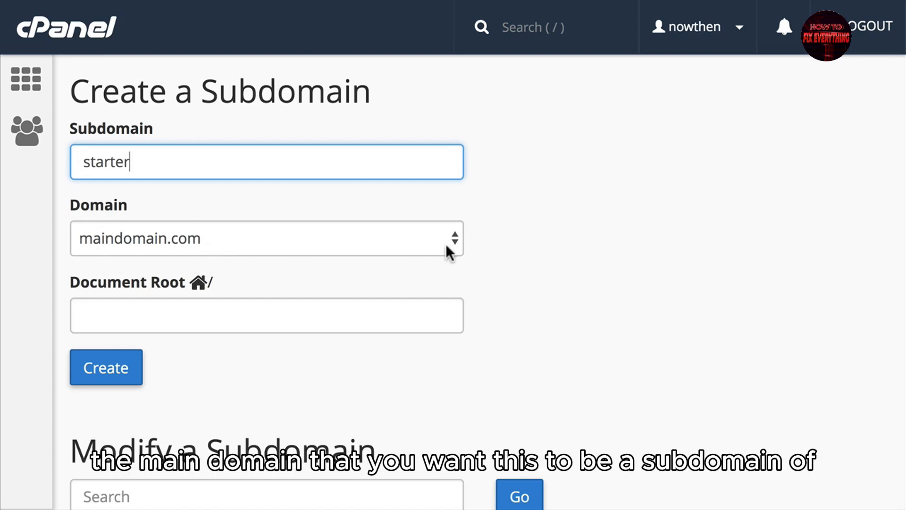
- Set the document root to public_html/starter and create the subdomain
{"action": "left_click", "coordinate": [163, 315]}
{"action": "type", "text": "p"}
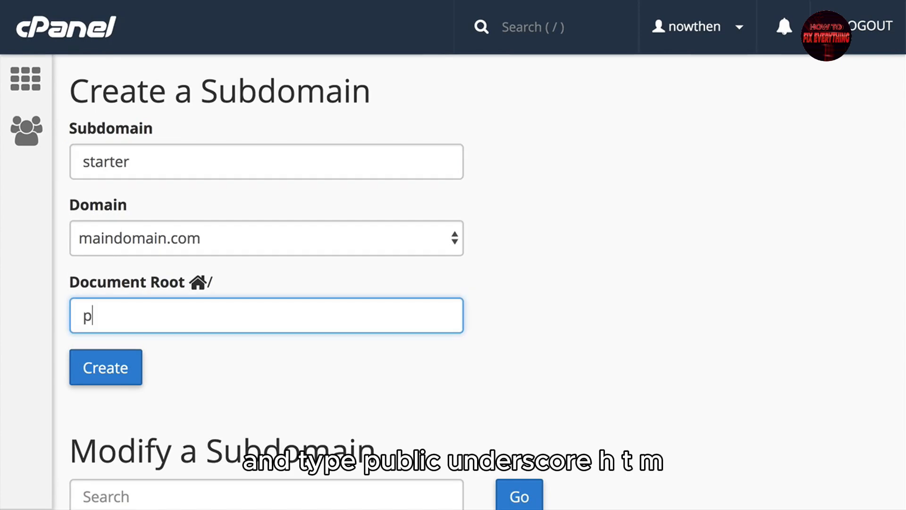
{"action": "type", "text": "ublic_"}
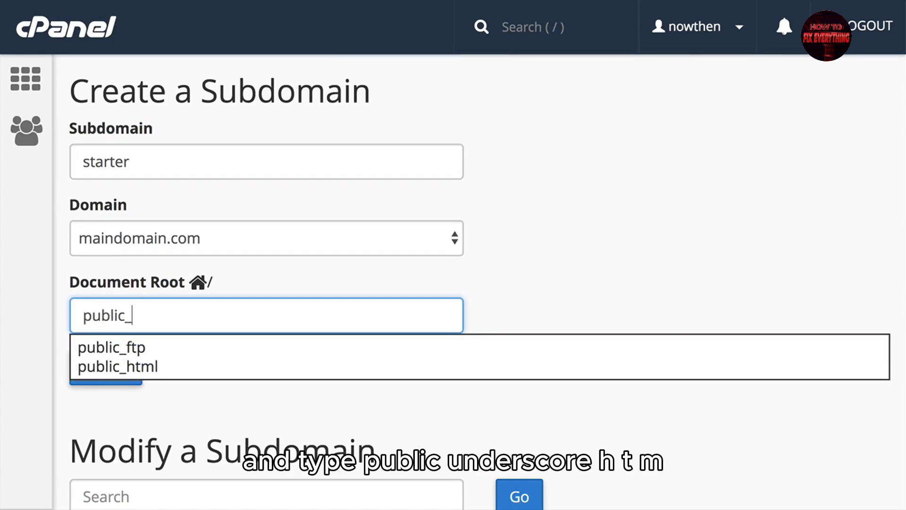
{"action": "type", "text": "html/starter"}
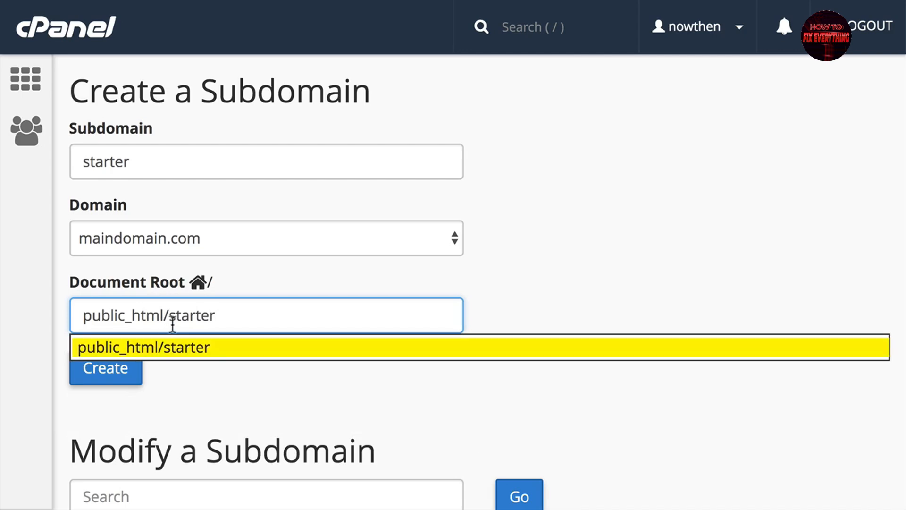
{"action": "key", "text": "Return"}
{"action": "left_click_drag", "start_coordinate": [169, 315], "coordinate": [217, 315]}
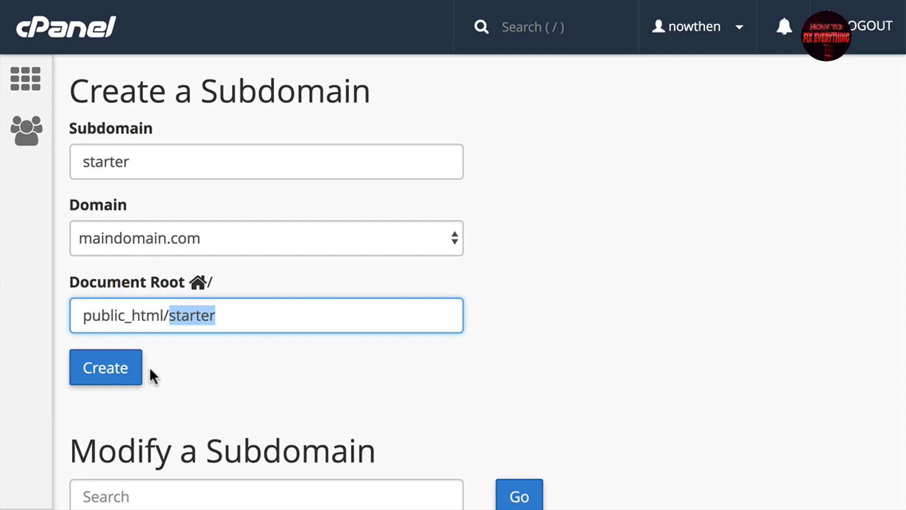
{"action": "left_click", "coordinate": [116, 373]}
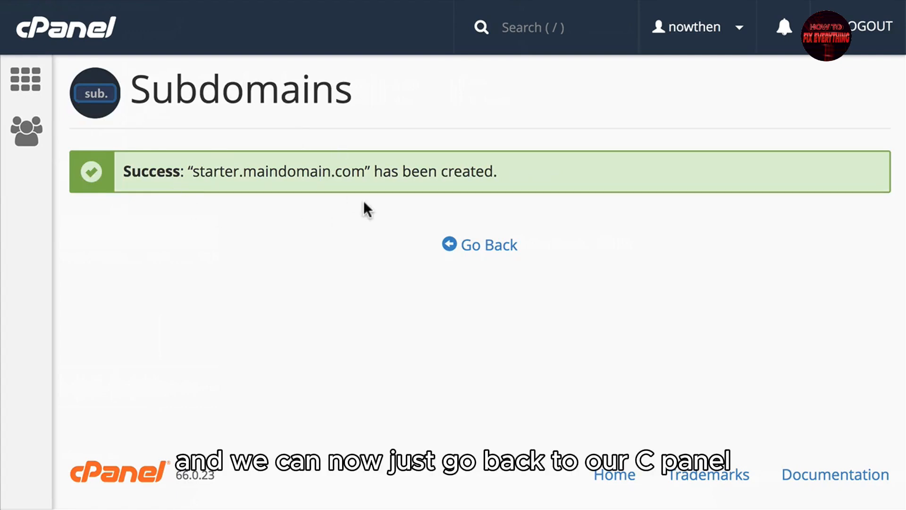
- Go back to the cPanel home dashboard after the success message
{"action": "left_click", "coordinate": [23, 86]}
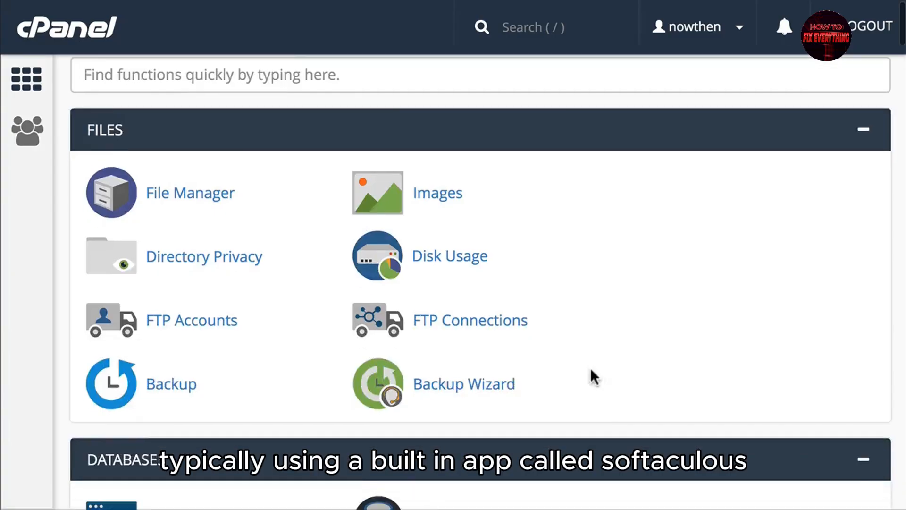
- Launch Softaculous Apps Installer and reveal WordPress's Install option under Top Scripts
{"action": "scroll", "coordinate": [591, 376], "scroll_direction": "down", "scroll_amount": 15}
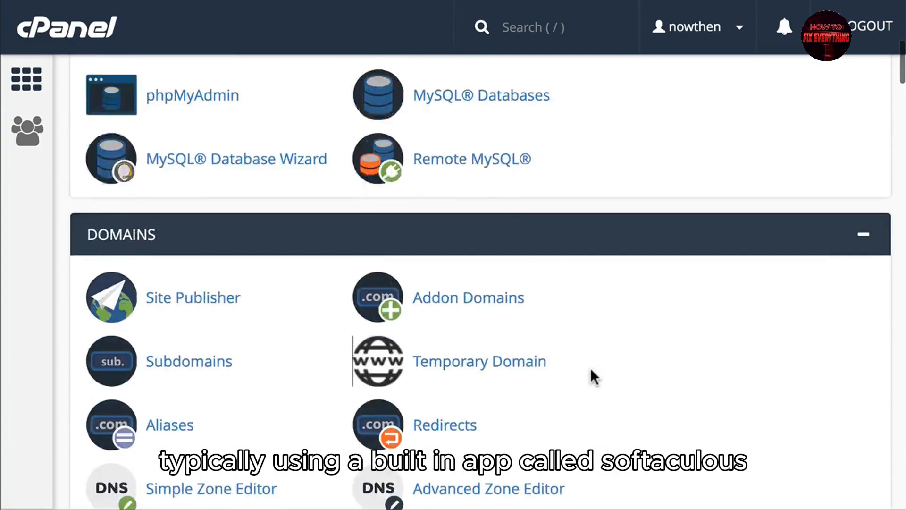
{"action": "scroll", "coordinate": [592, 375], "scroll_direction": "down", "scroll_amount": 20}
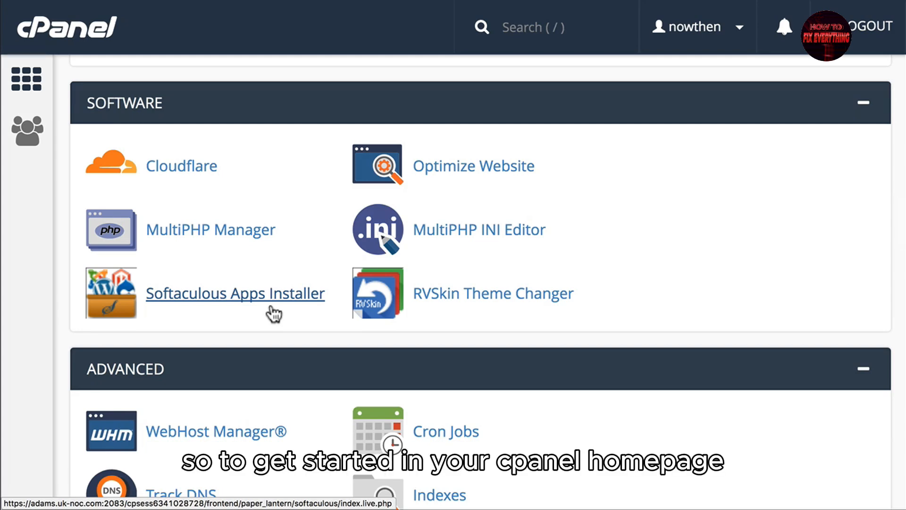
{"action": "left_click", "coordinate": [197, 300]}
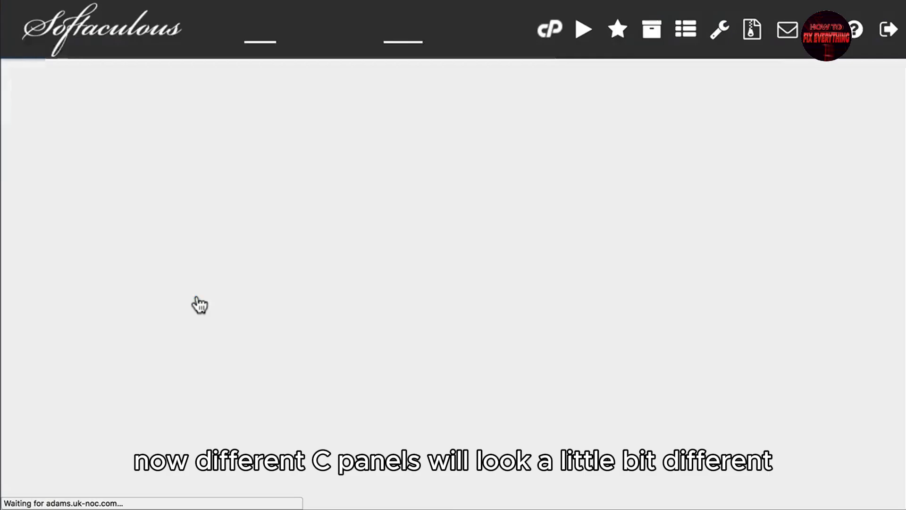
{"action": "scroll", "coordinate": [285, 400], "scroll_direction": "down", "scroll_amount": 5}
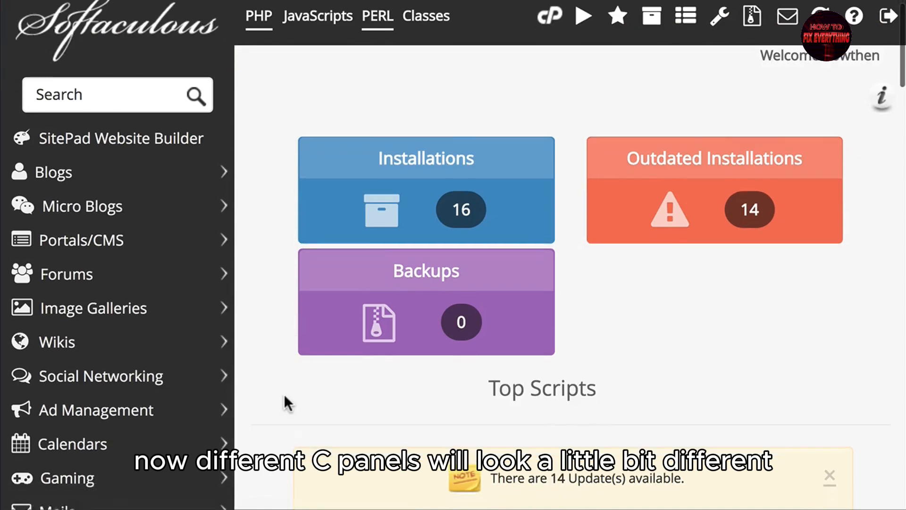
{"action": "scroll", "coordinate": [285, 395], "scroll_direction": "down", "scroll_amount": 4}
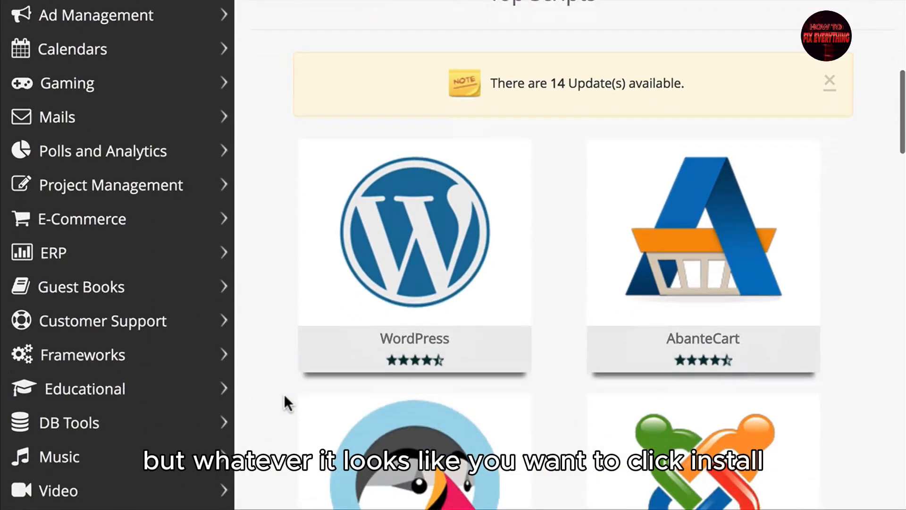
{"action": "mouse_move", "coordinate": [413, 243]}
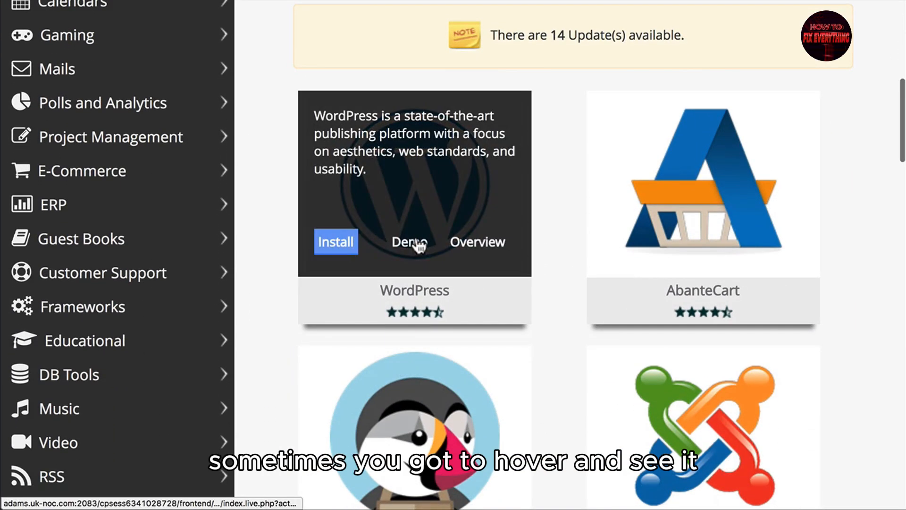
{"action": "left_click", "coordinate": [336, 244]}
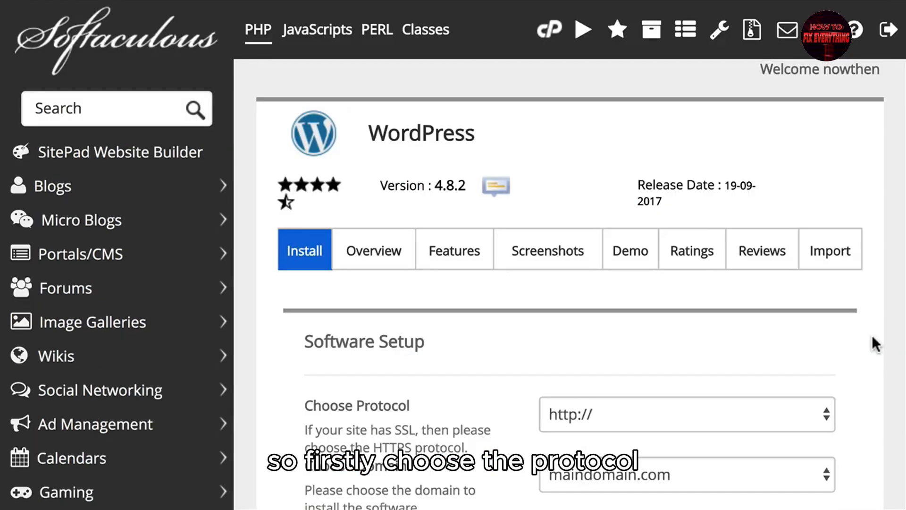
{"action": "scroll", "coordinate": [872, 336], "scroll_direction": "down", "scroll_amount": 1}
{"action": "scroll", "coordinate": [871, 335], "scroll_direction": "down", "scroll_amount": 5}
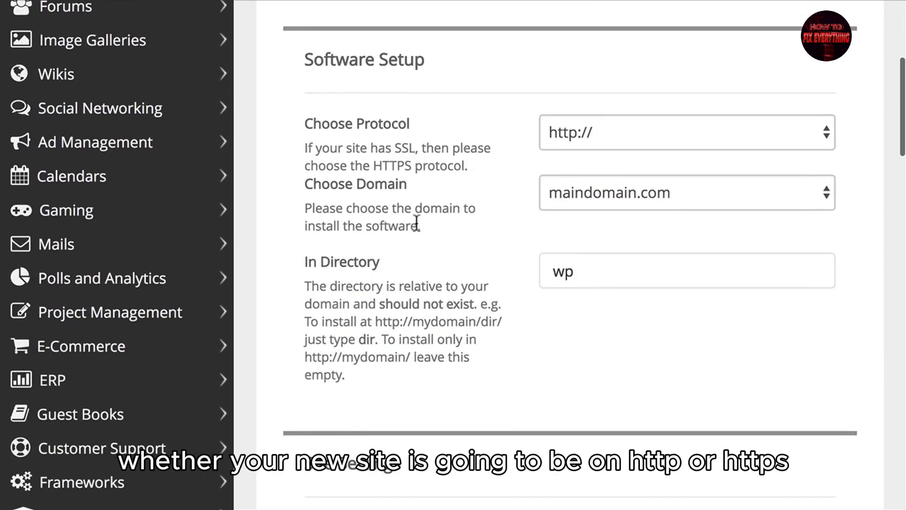
{"action": "left_click", "coordinate": [606, 123]}
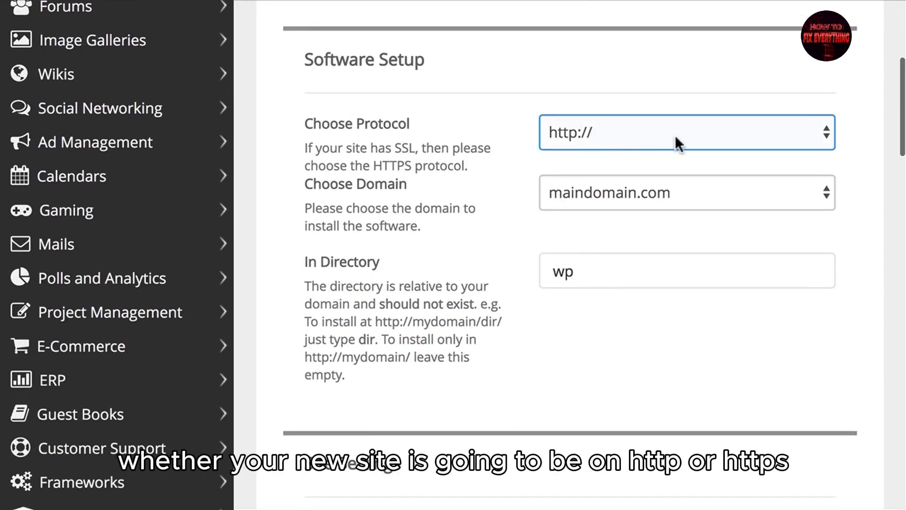
{"action": "left_click", "coordinate": [694, 137]}
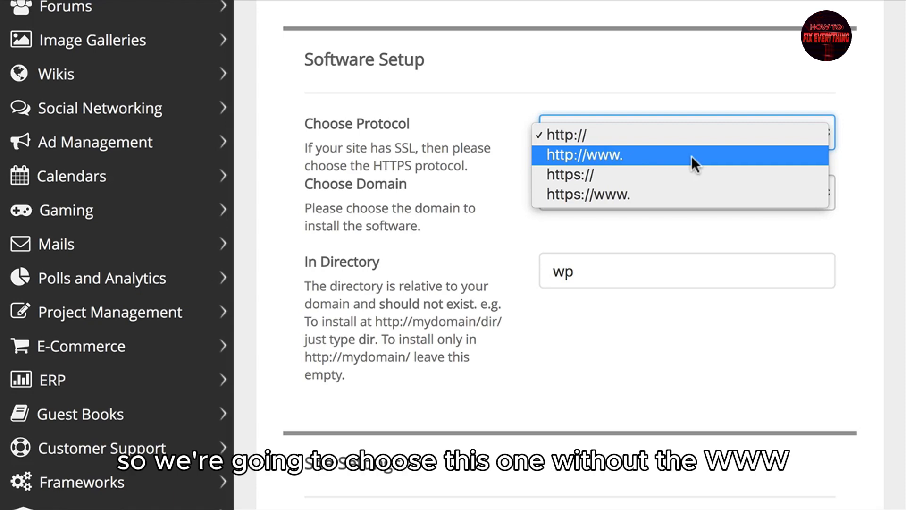
{"action": "left_click", "coordinate": [589, 135]}
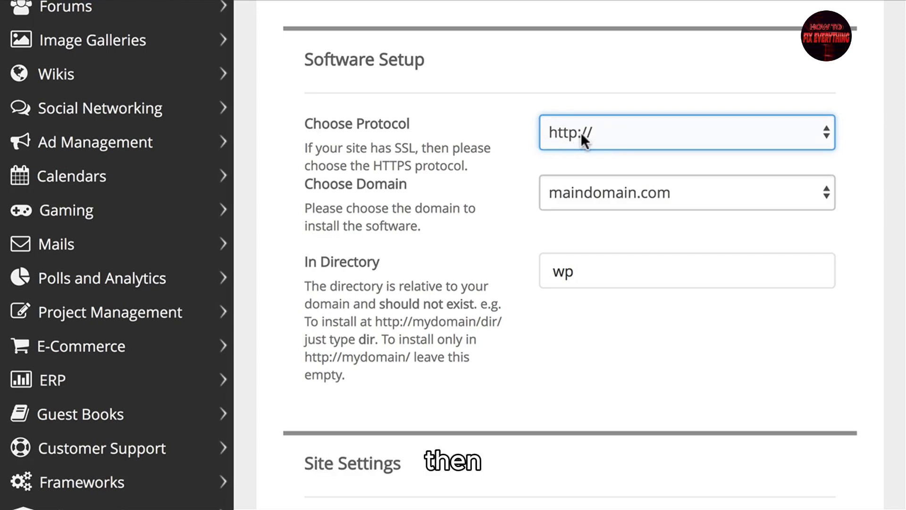
- Target starter.maindomain.com and delete 'wp' from In Directory so WordPress installs at top level
{"action": "left_click", "coordinate": [806, 193]}
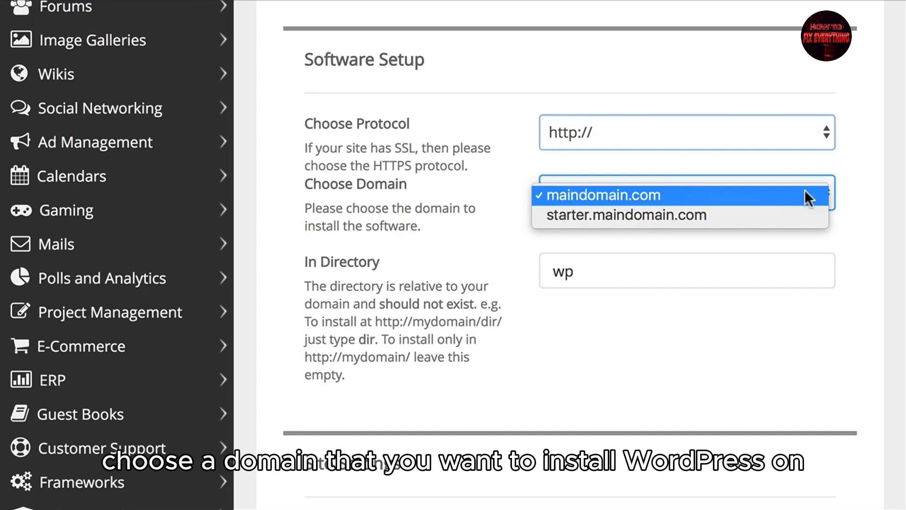
{"action": "left_click", "coordinate": [648, 216]}
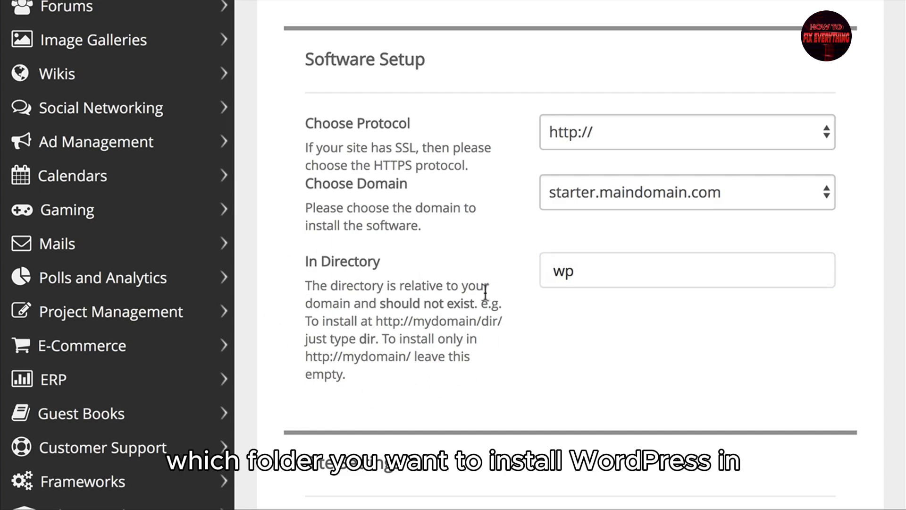
{"action": "left_click", "coordinate": [327, 261]}
{"action": "left_click", "coordinate": [589, 257]}
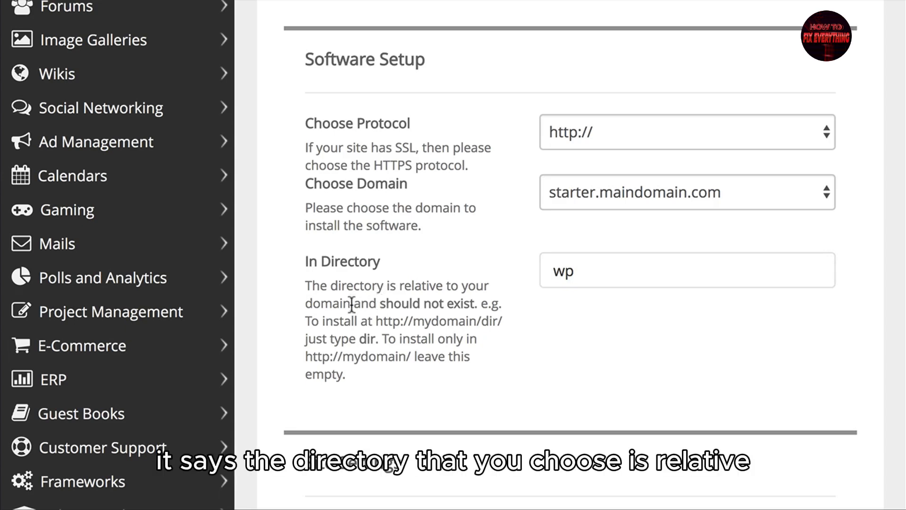
{"action": "left_click_drag", "start_coordinate": [352, 304], "coordinate": [305, 289]}
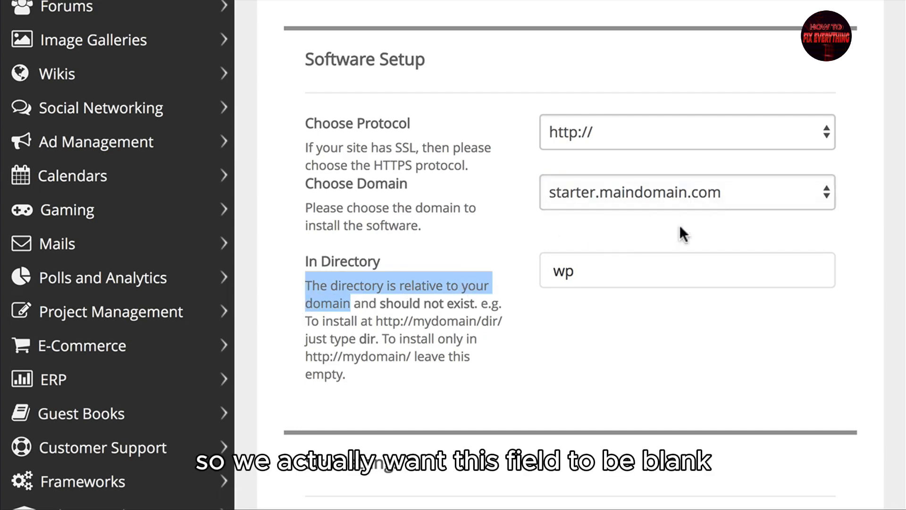
{"action": "left_click", "coordinate": [580, 273]}
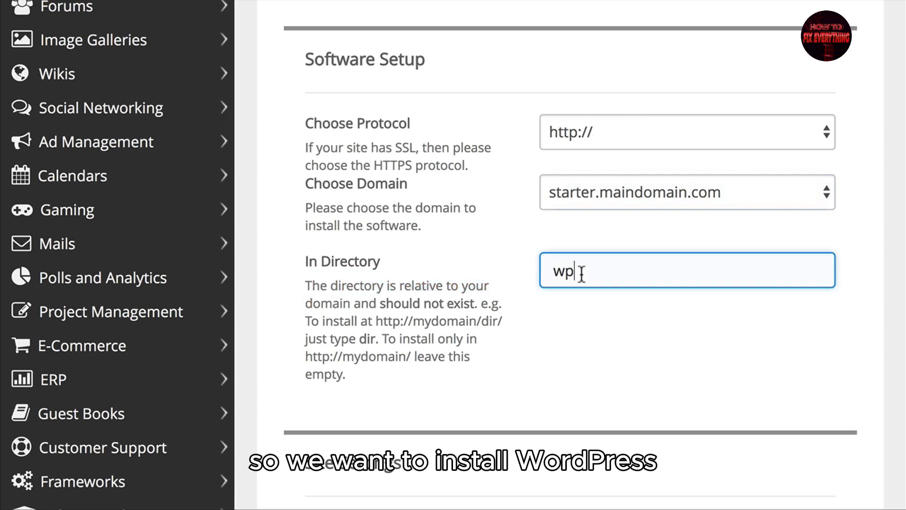
{"action": "double_click", "coordinate": [582, 274]}
{"action": "key", "text": "BackSpace"}
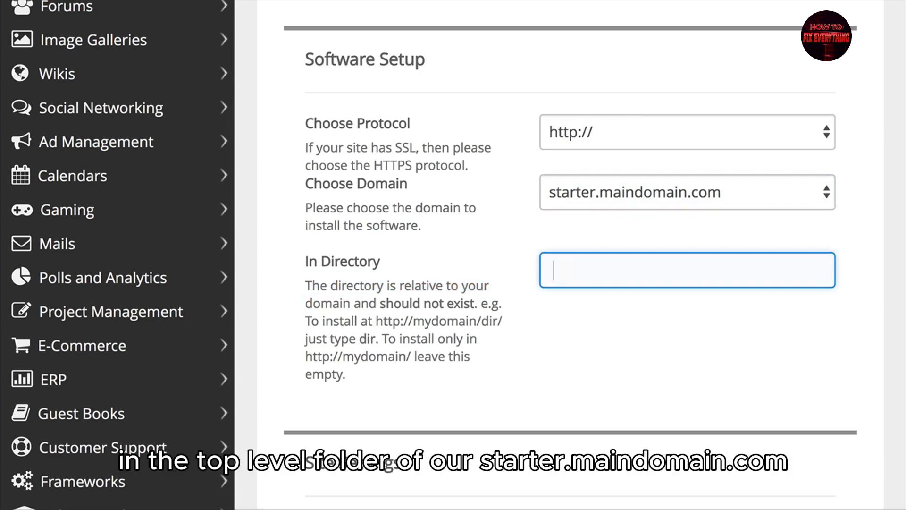
{"action": "left_click", "coordinate": [528, 257]}
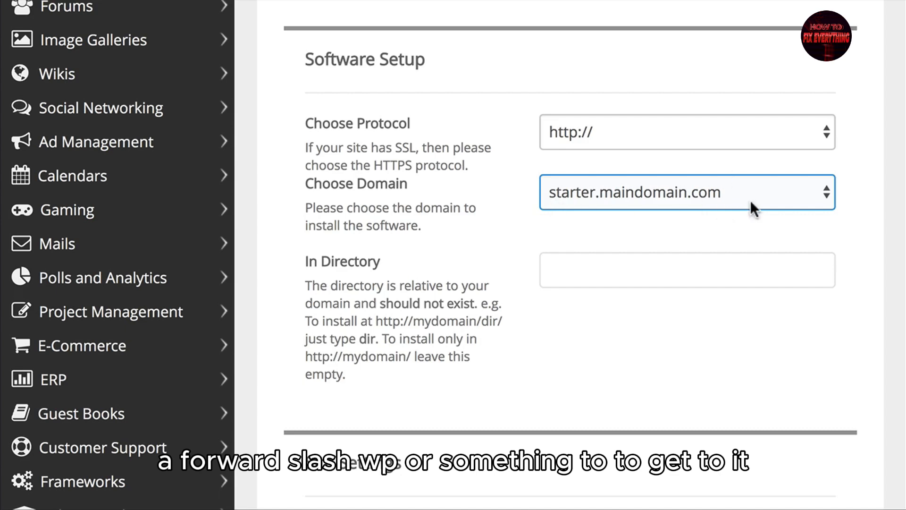
{"action": "left_click", "coordinate": [593, 230]}
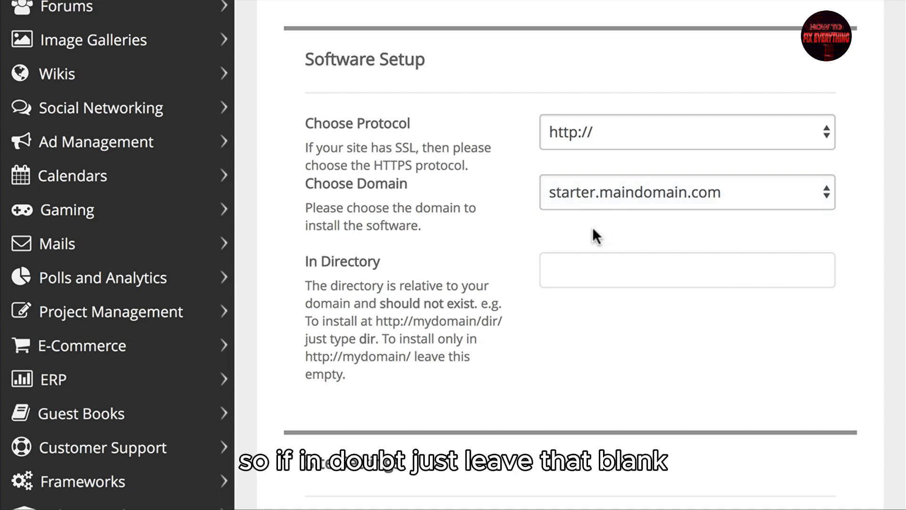
{"action": "left_click", "coordinate": [568, 263]}
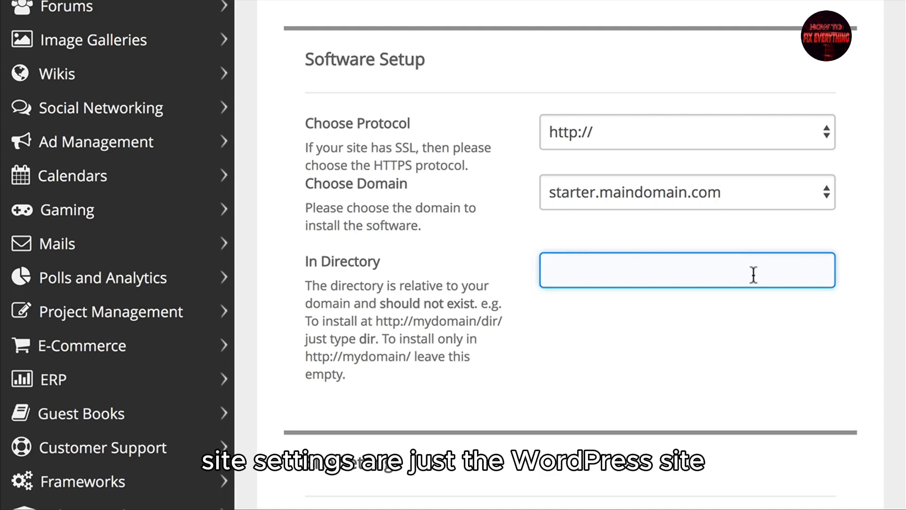
- Replace site name 'My Blog' with 'Starter Site' and set description 'My Starter Site'
{"action": "left_click", "coordinate": [647, 321]}
{"action": "scroll", "coordinate": [647, 322], "scroll_direction": "down", "scroll_amount": 5}
{"action": "left_click", "coordinate": [647, 323]}
{"action": "scroll", "coordinate": [647, 323], "scroll_direction": "down", "scroll_amount": 3}
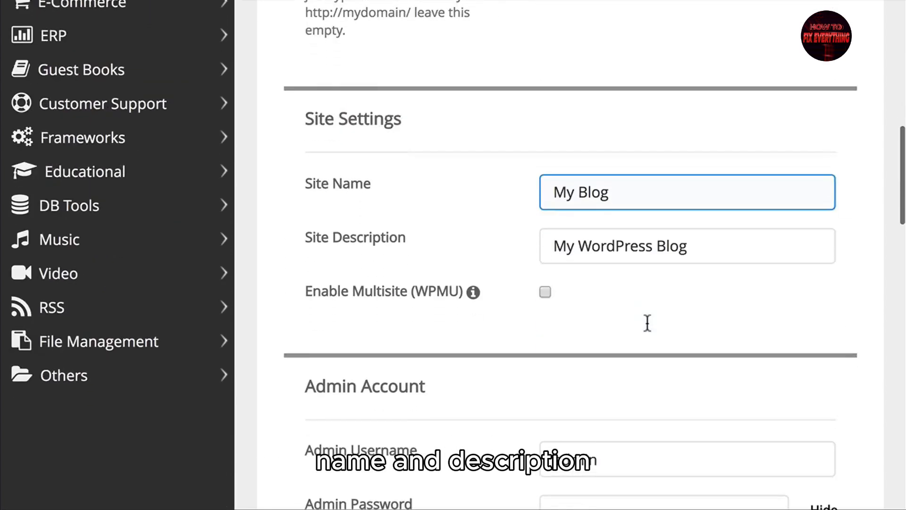
{"action": "triple_click", "coordinate": [598, 197]}
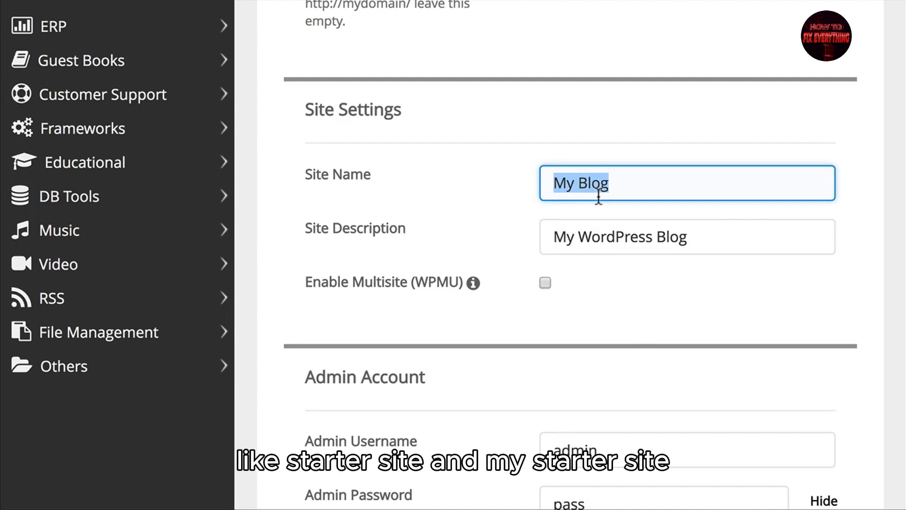
{"action": "type", "text": "Starter Site"}
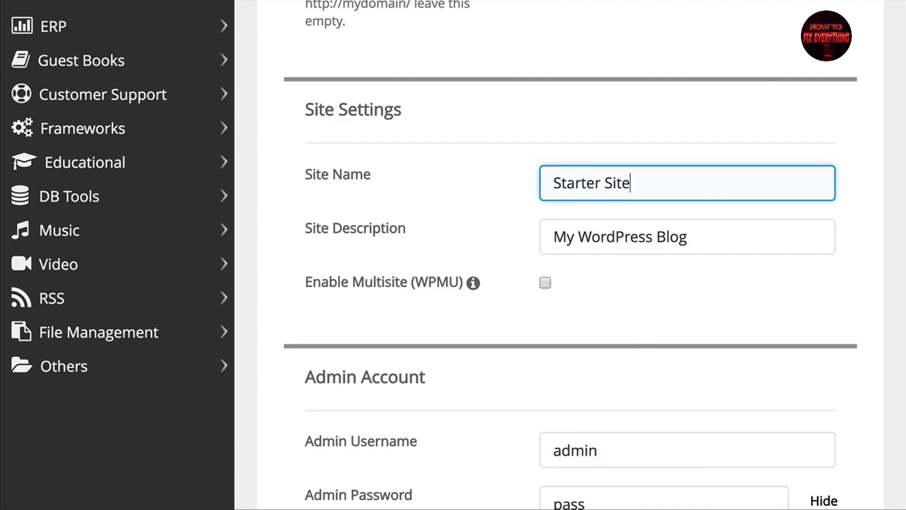
{"action": "key", "text": "Tab"}
{"action": "type", "text": "My "}
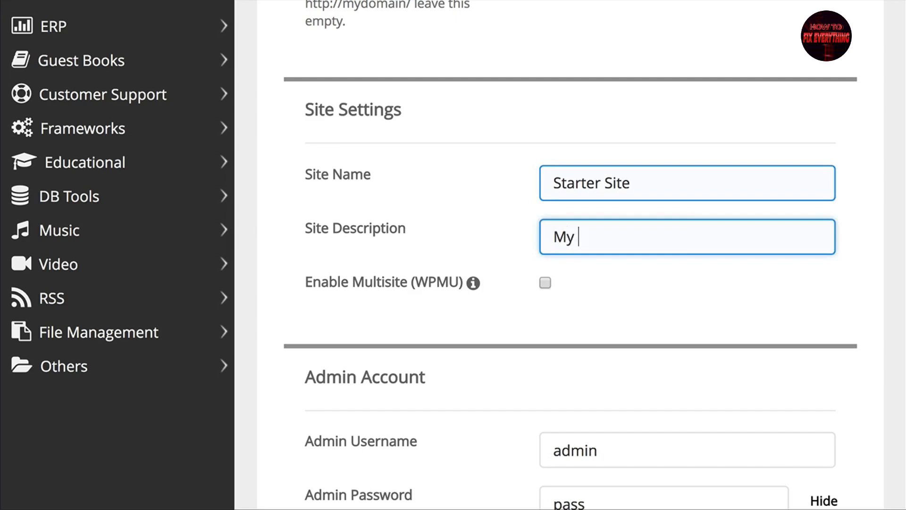
{"action": "type", "text": "Starter Site"}
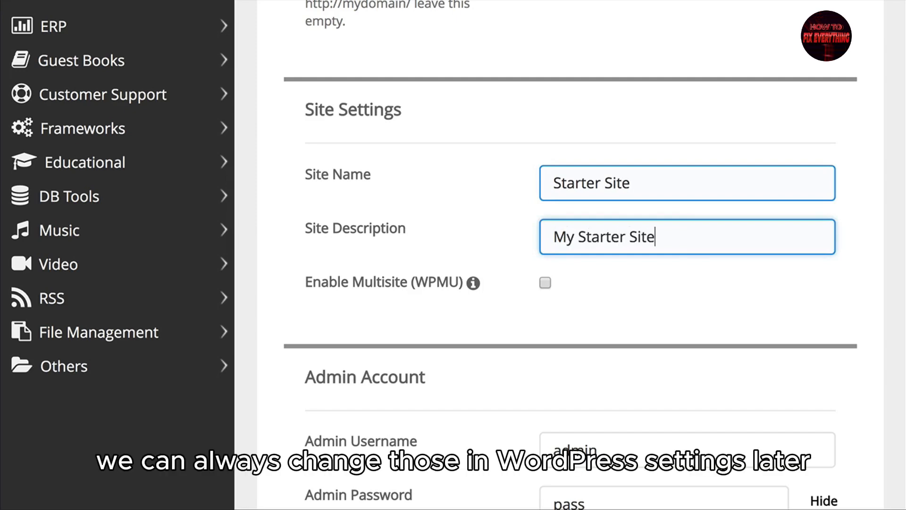
{"action": "left_click", "coordinate": [635, 290]}
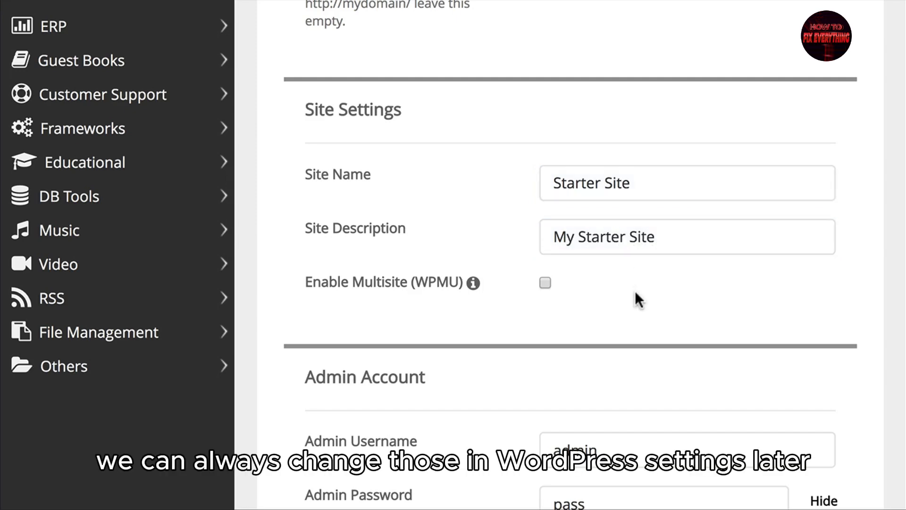
- Change the admin username and enter a strong admin password, keeping the admin email
{"action": "scroll", "coordinate": [635, 290], "scroll_direction": "down", "scroll_amount": 5}
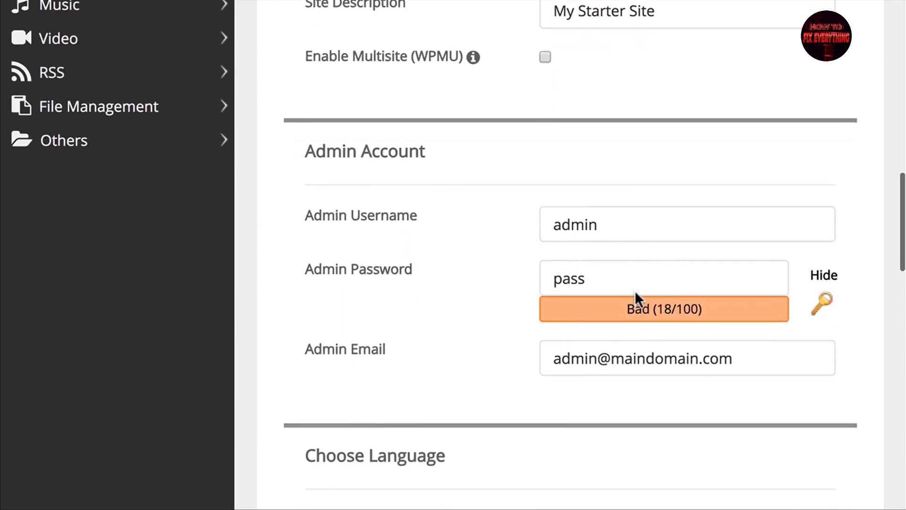
{"action": "scroll", "coordinate": [635, 290], "scroll_direction": "down", "scroll_amount": 1}
{"action": "left_click", "coordinate": [590, 182]}
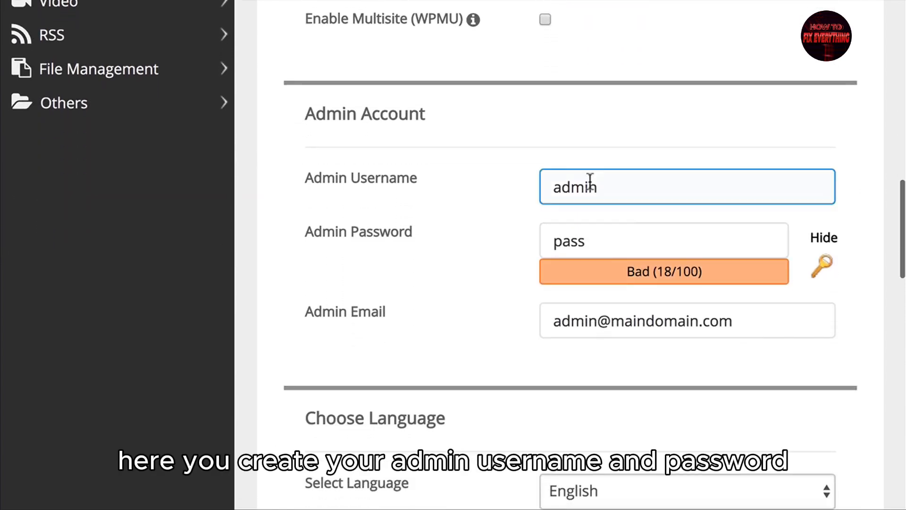
{"action": "left_click", "coordinate": [553, 188]}
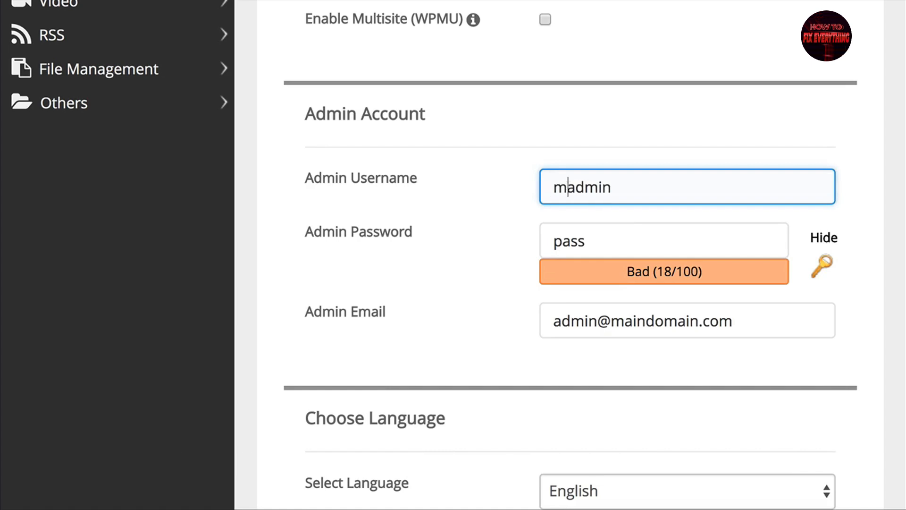
{"action": "key", "text": "super+Right"}
{"action": "key", "text": "Tab"}
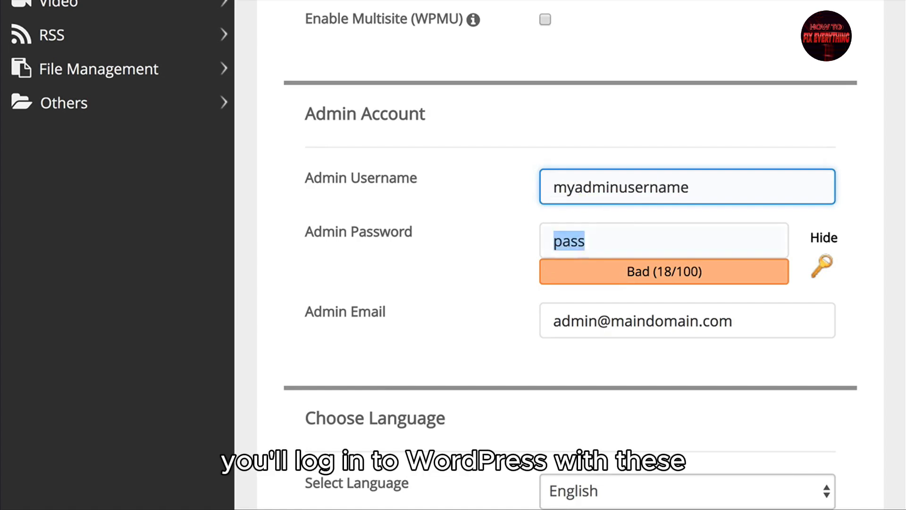
{"action": "key", "text": "BackSpace"}
{"action": "key", "text": "BackSpace"}
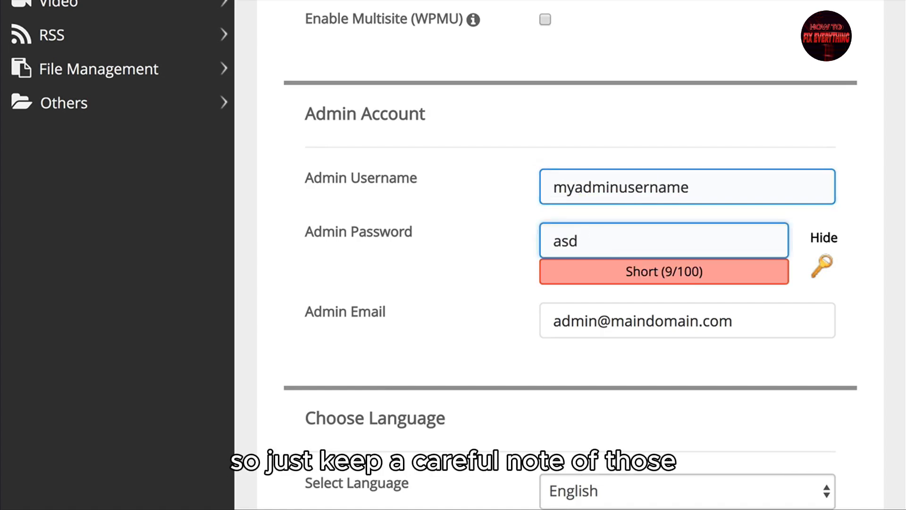
{"action": "key", "text": "BackSpace"}
{"action": "key", "text": "BackSpace"}
{"action": "key", "text": "BackSpace"}
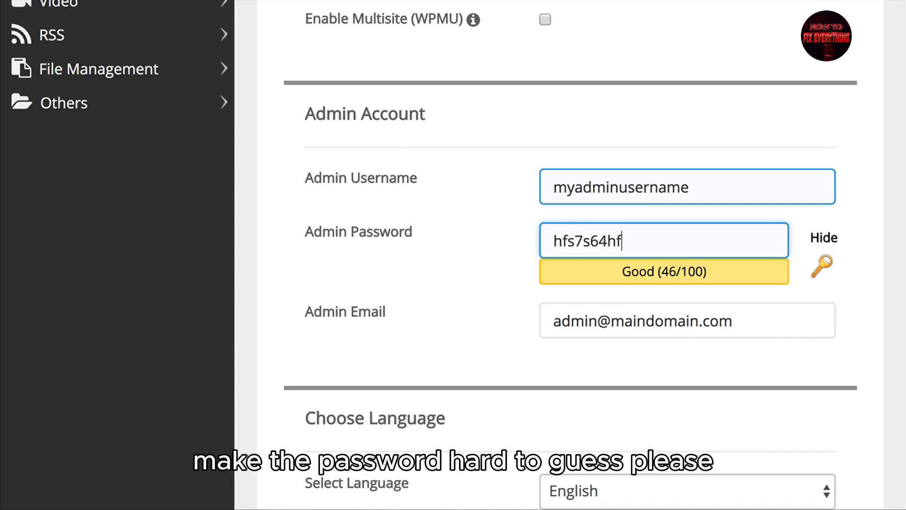
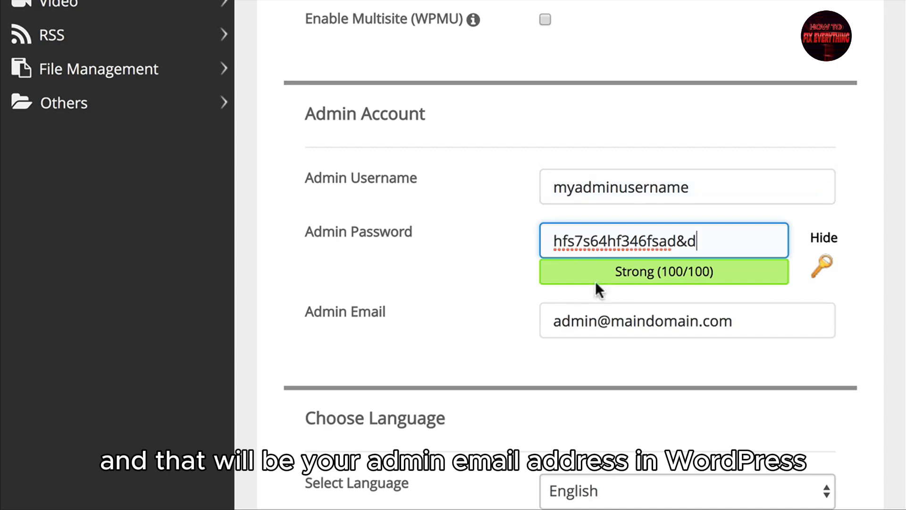
{"action": "left_click", "coordinate": [600, 314]}
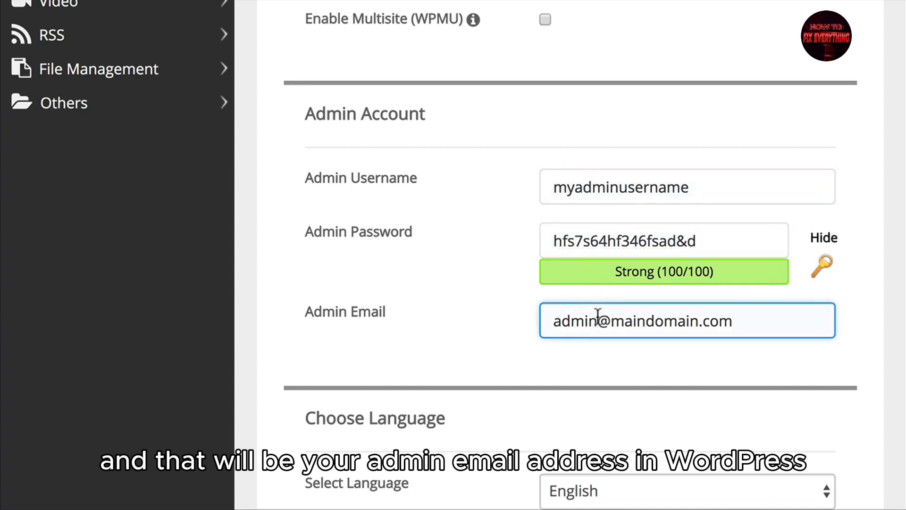
{"action": "left_click", "coordinate": [500, 305]}
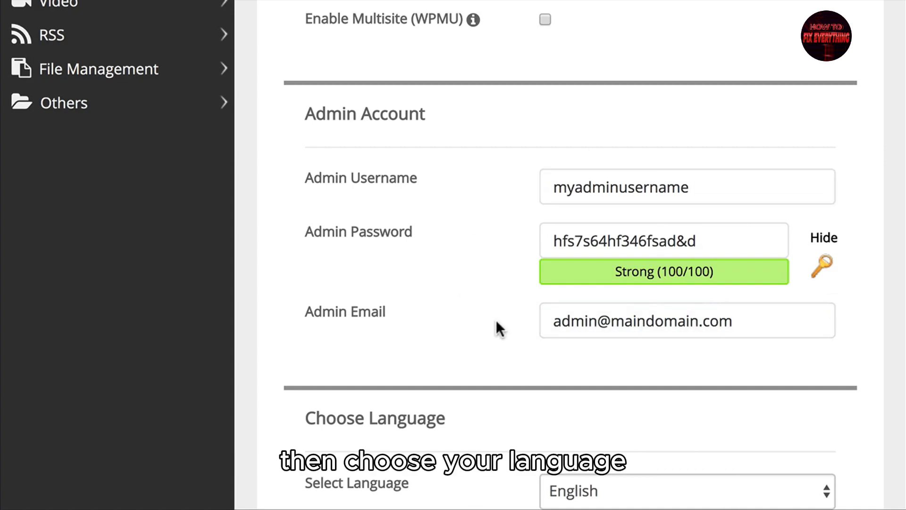
- Leave the language as English and collapse Select Theme so the default theme is used
{"action": "scroll", "coordinate": [500, 316], "scroll_direction": "down", "scroll_amount": 6}
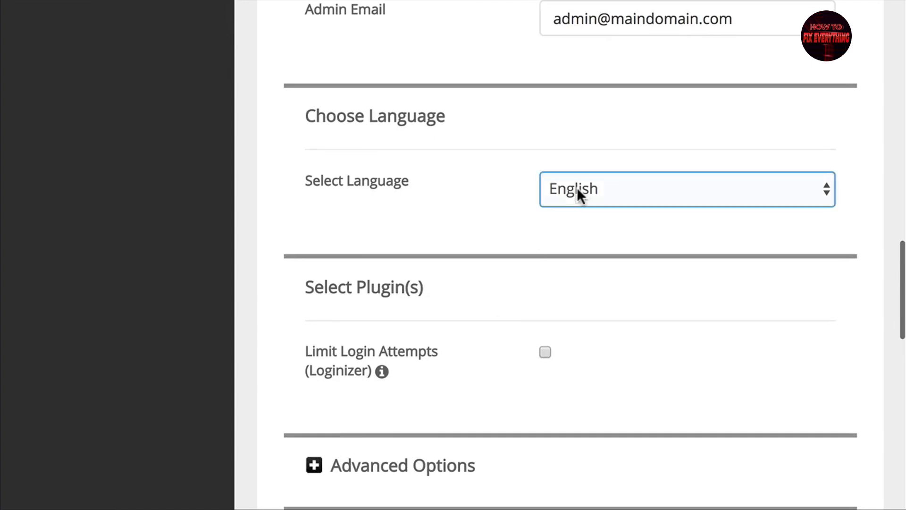
{"action": "left_click", "coordinate": [616, 188]}
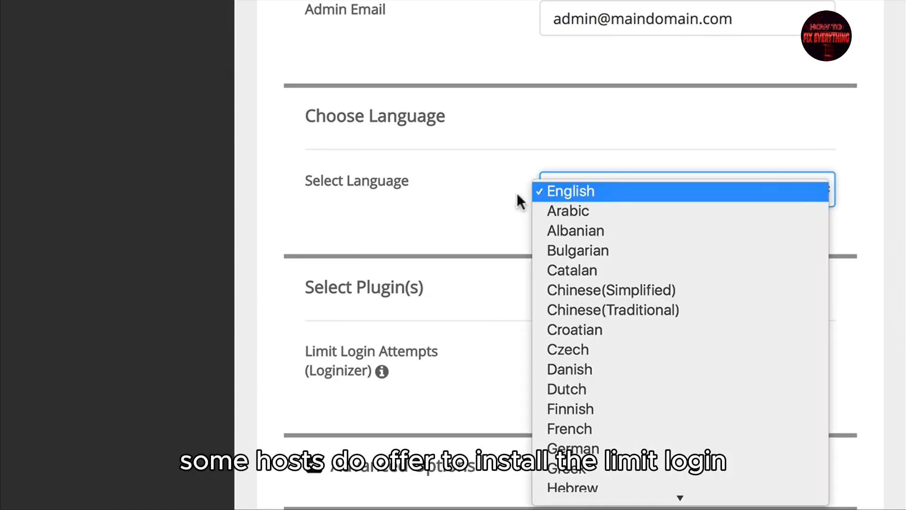
{"action": "left_click", "coordinate": [489, 197]}
{"action": "scroll", "coordinate": [505, 319], "scroll_direction": "down", "scroll_amount": 3}
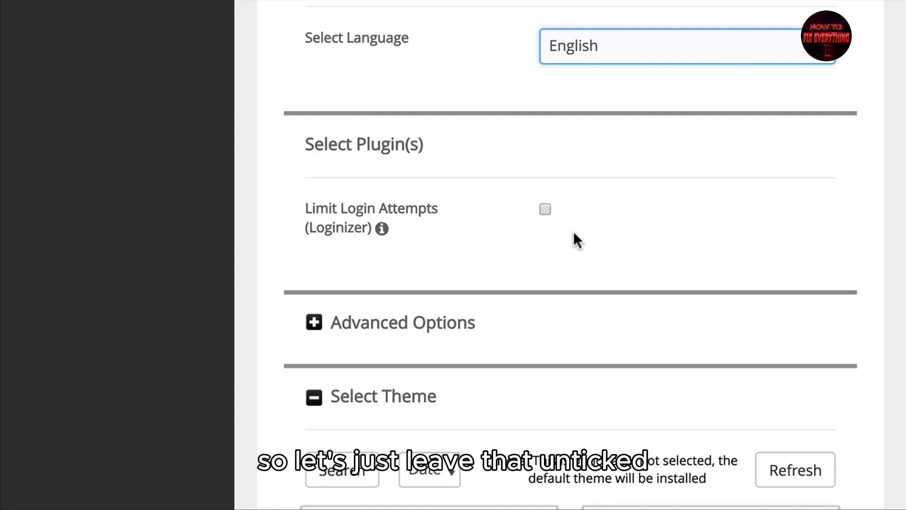
{"action": "scroll", "coordinate": [583, 332], "scroll_direction": "down", "scroll_amount": 3}
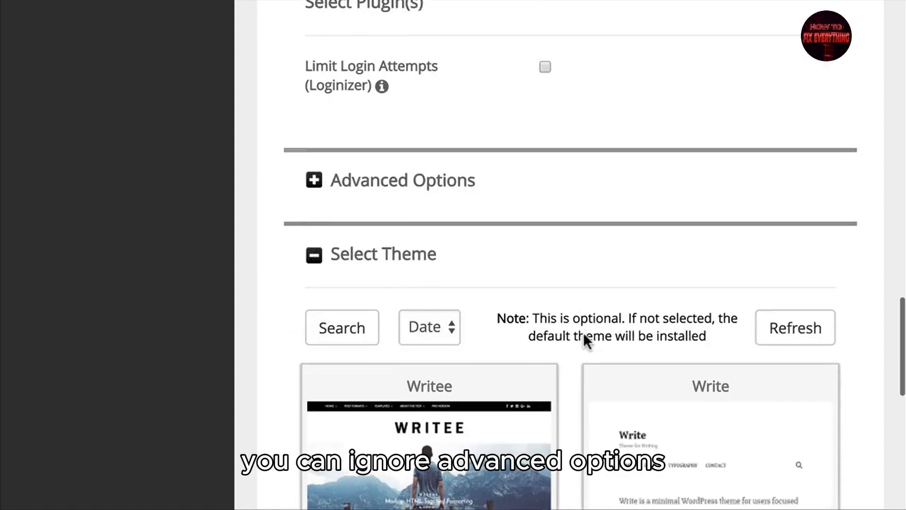
{"action": "scroll", "coordinate": [583, 332], "scroll_direction": "down", "scroll_amount": 1}
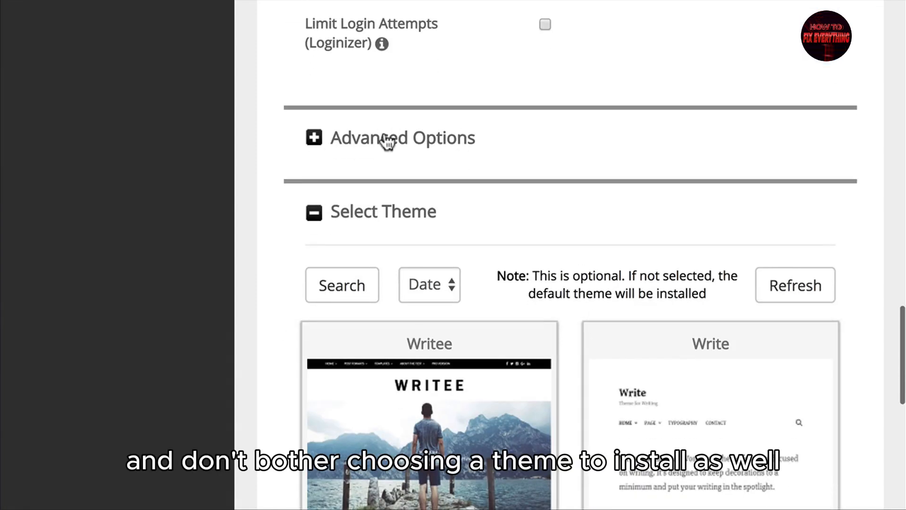
{"action": "left_click", "coordinate": [312, 222]}
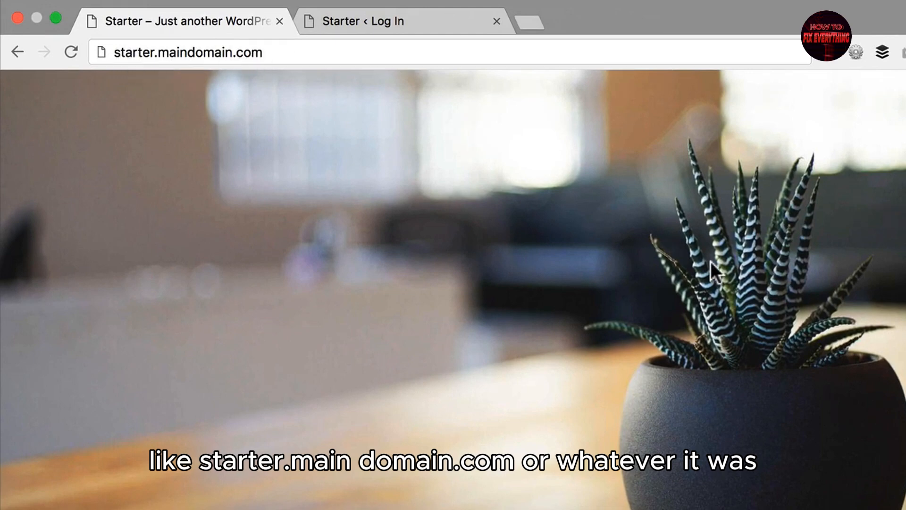
- Append /wp-admin after starter.maindomain.com in the browser address bar
{"action": "left_click", "coordinate": [215, 49]}
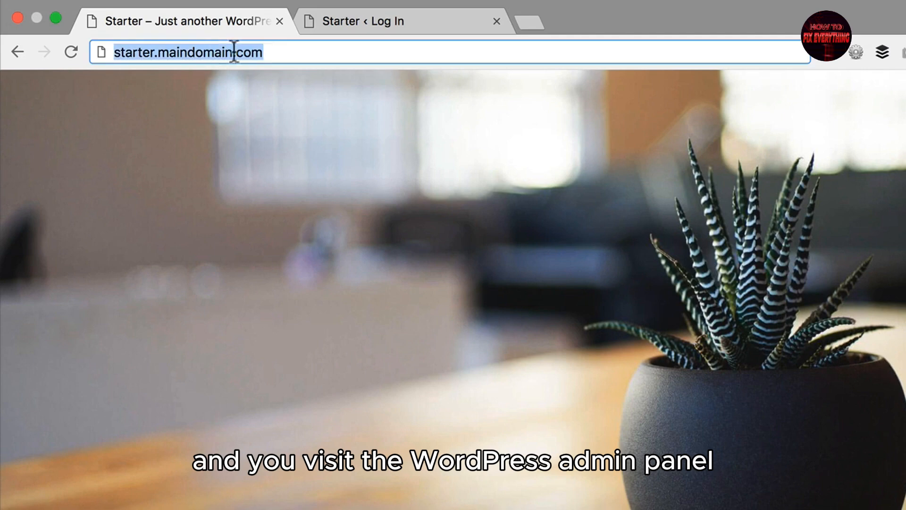
{"action": "left_click", "coordinate": [272, 53]}
{"action": "type", "text": "/"}
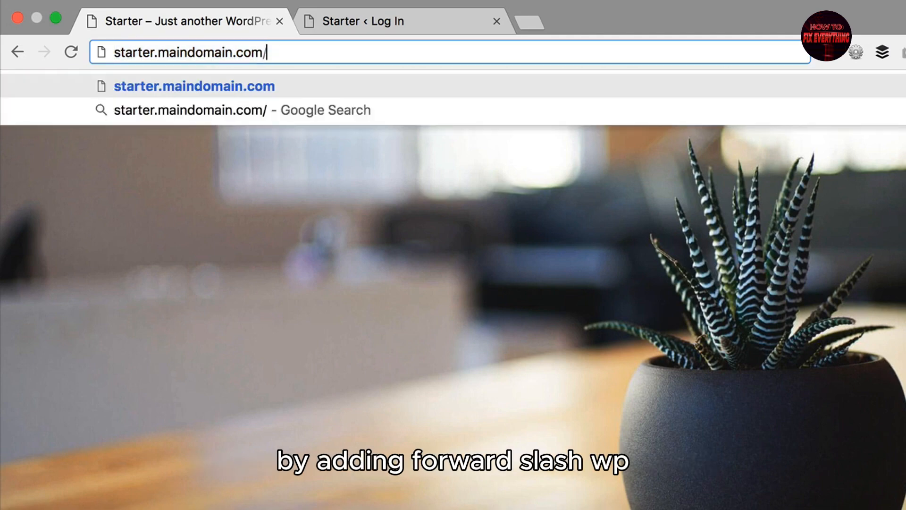
{"action": "type", "text": "wp-admin"}
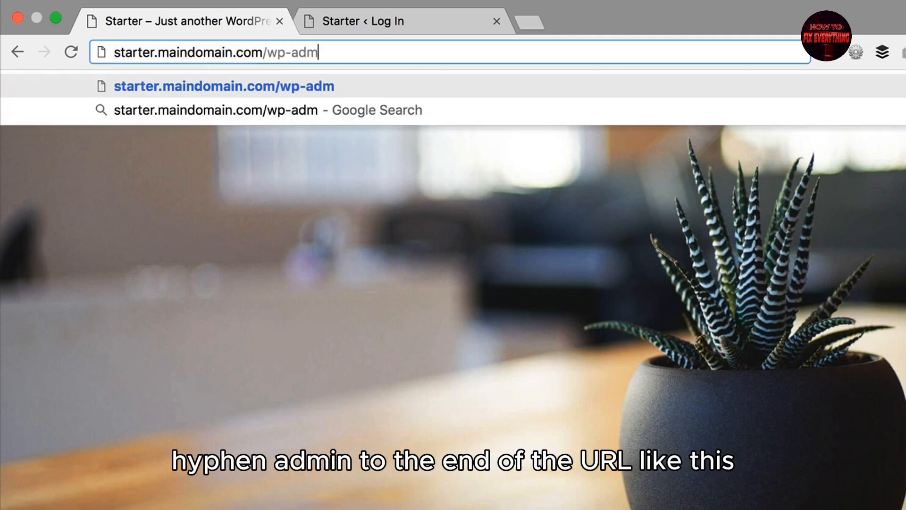